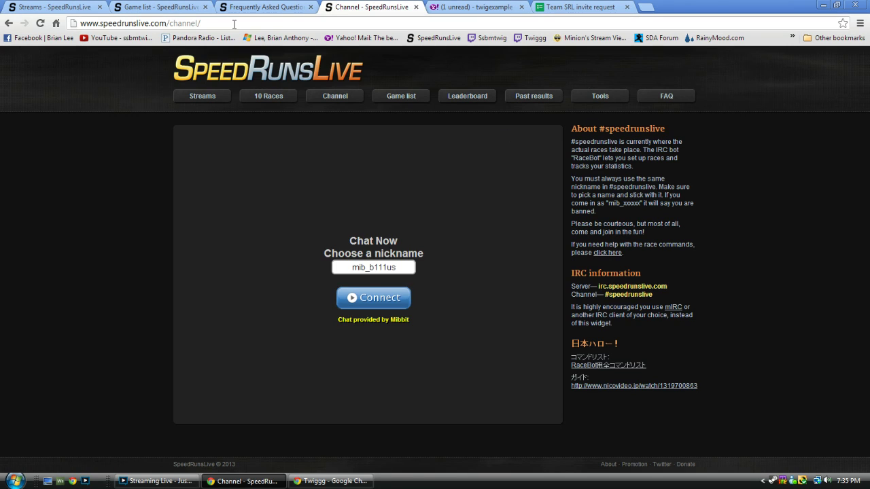
Browse the live streams list, then switch to the Frequently Asked Questions page.
left_click(49, 6)
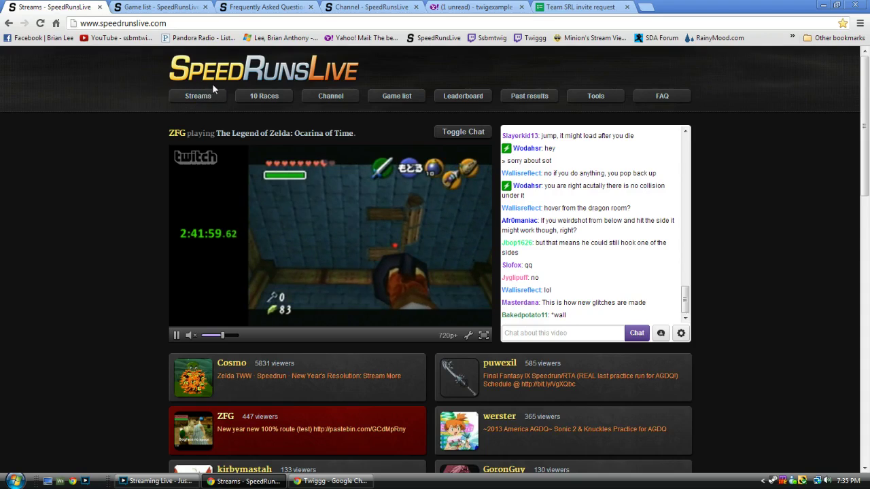
scroll(292, 99, "down", 1)
scroll(549, 163, "down", 7)
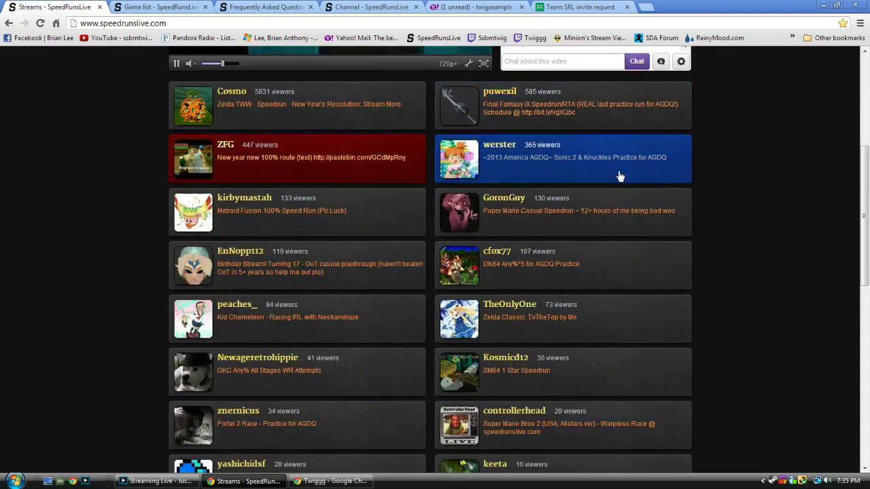
scroll(619, 173, "down", 6)
scroll(621, 170, "up", 11)
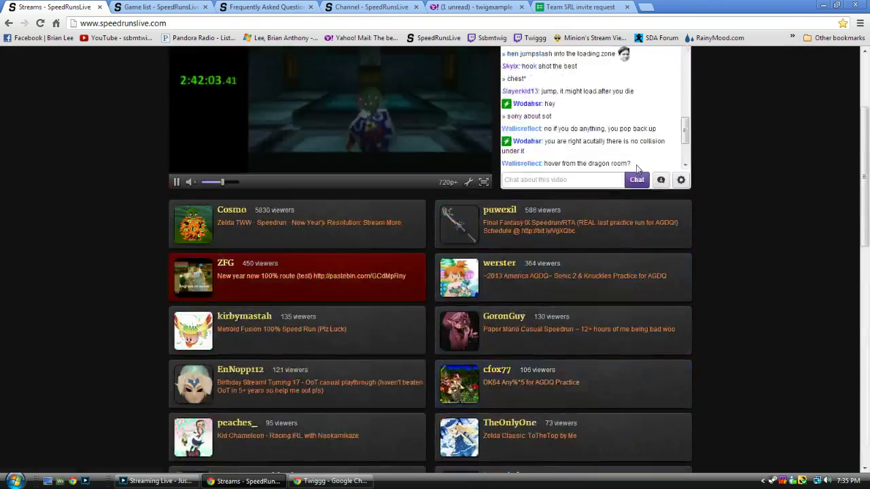
scroll(702, 169, "up", 3)
left_click(272, 7)
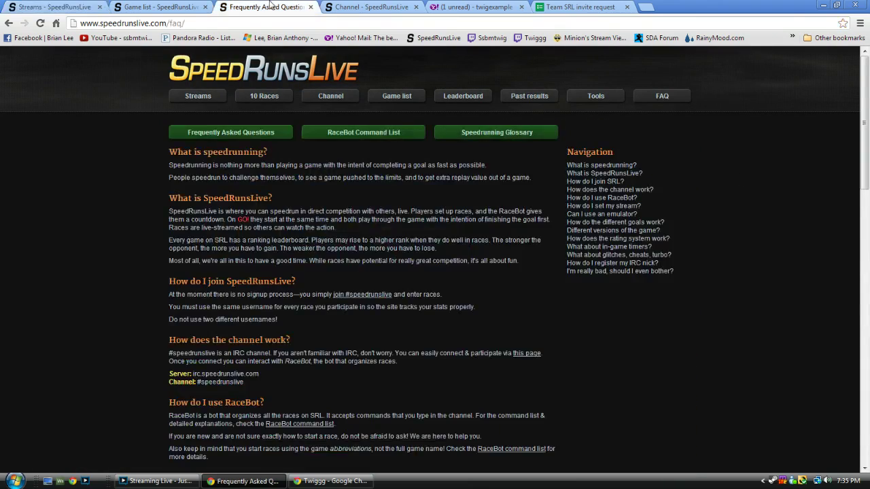
On the Channel page, connect to #speedrunslive with the nickname twigexample.
left_click(366, 7)
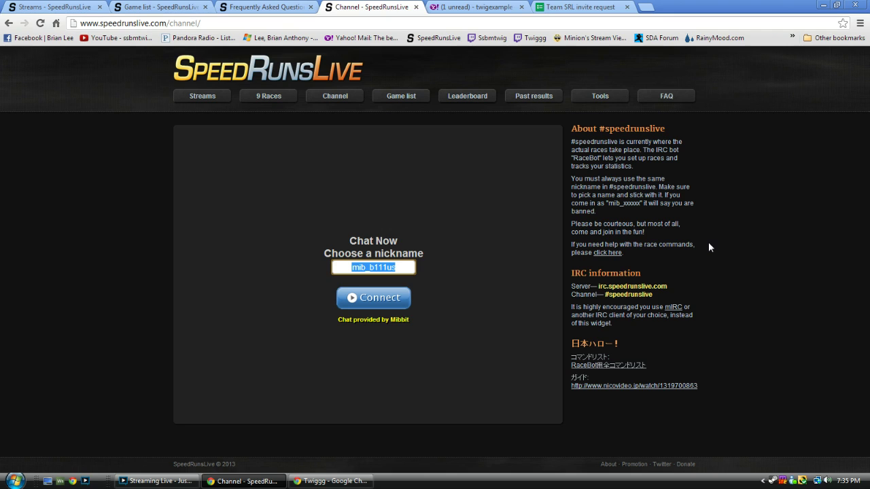
type("twigexample")
left_click(356, 297)
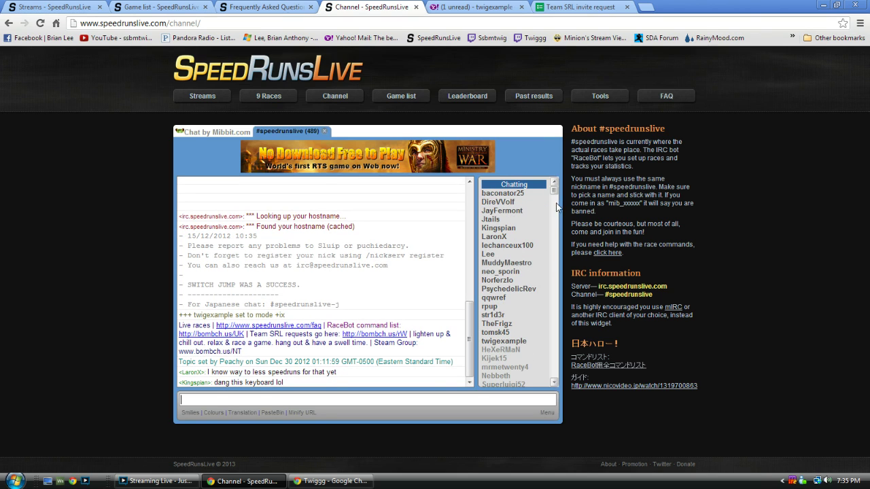
Scroll through the #speedrunslive user list and drag its scrollbar back to the top.
left_click_drag(553, 193, 553, 207)
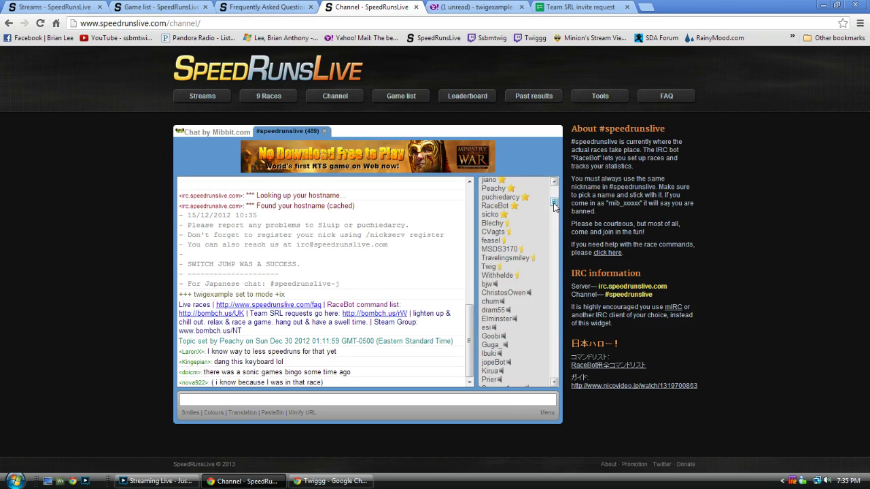
scroll(520, 252, "down", 4)
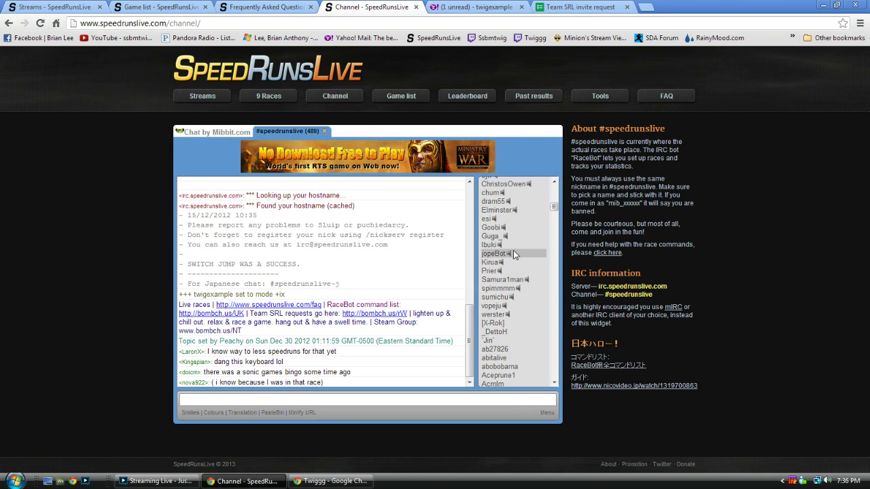
scroll(521, 266, "down", 8)
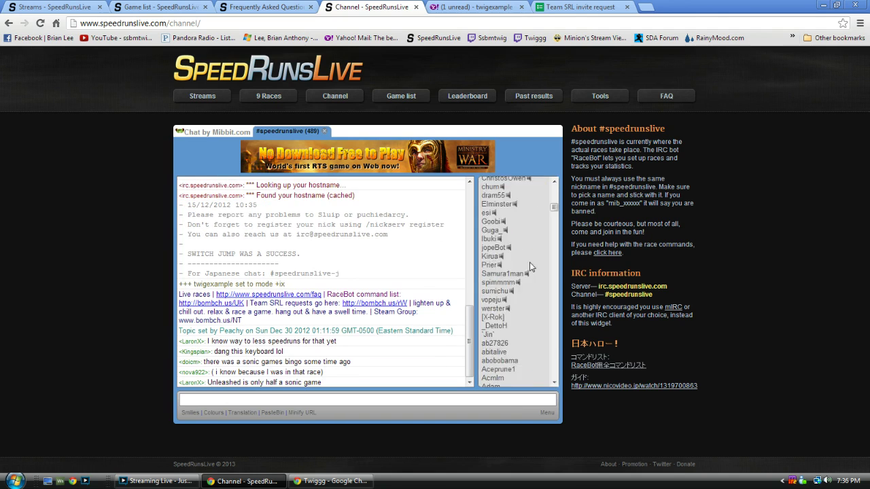
left_click_drag(552, 252, 554, 191)
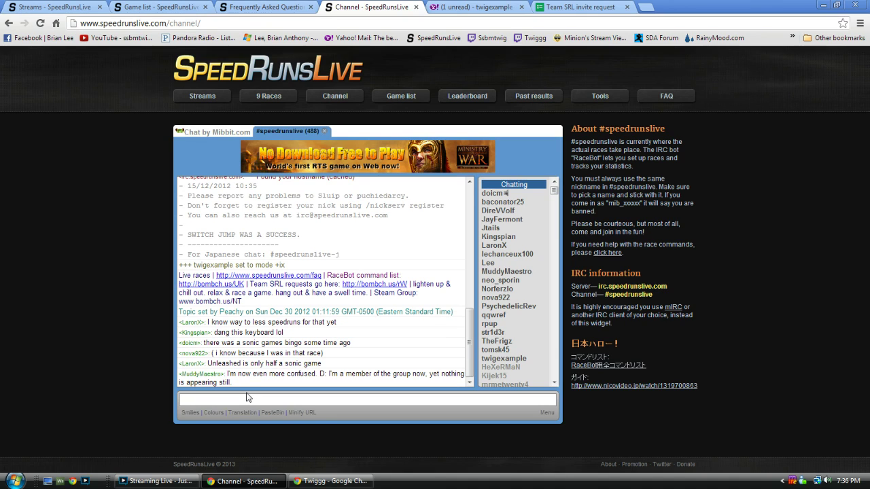
Scroll the FAQ to 'How do I register my IRC nickname?' and highlight its instructions.
left_click(256, 7)
scroll(340, 194, "down", 1)
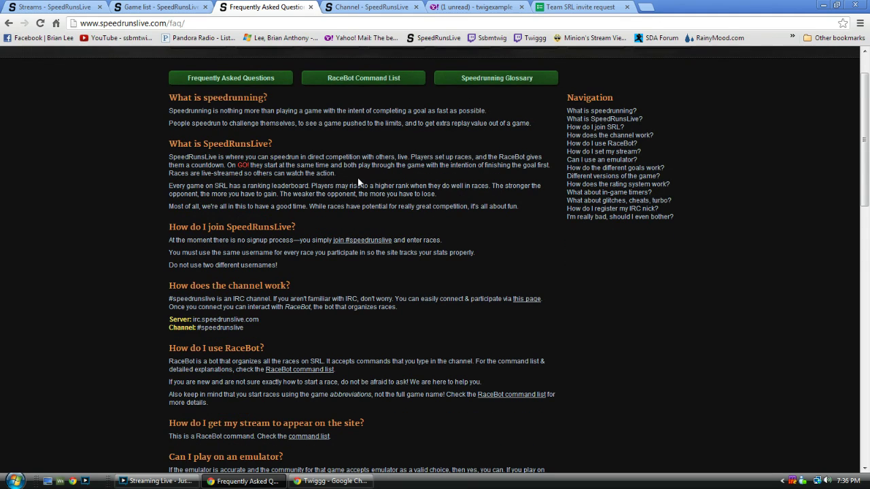
scroll(358, 182, "down", 5)
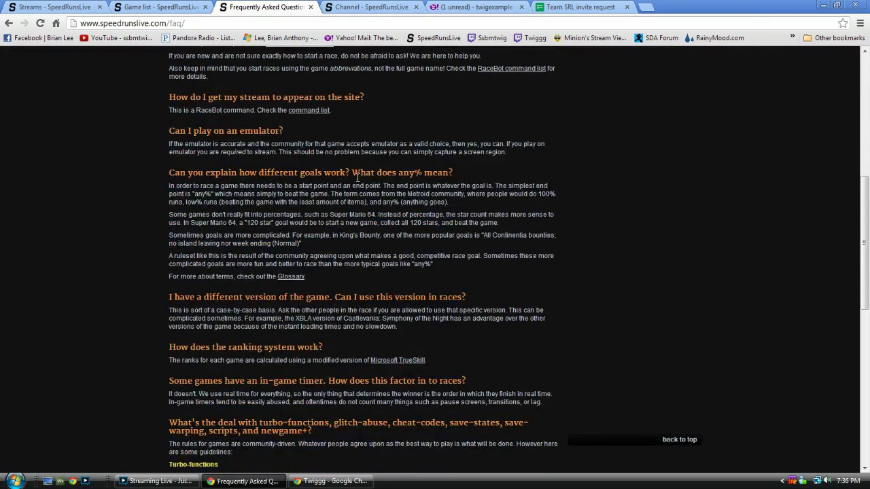
scroll(357, 177, "down", 1)
scroll(357, 177, "down", 3)
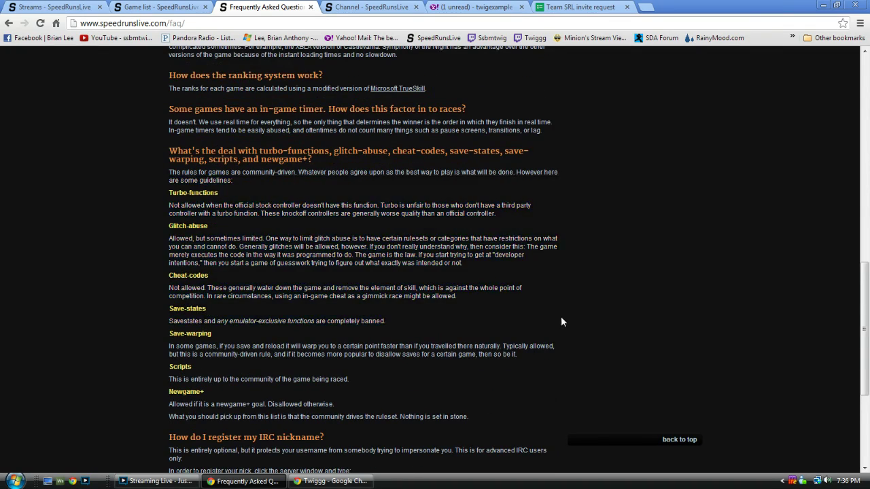
scroll(561, 322, "down", 2)
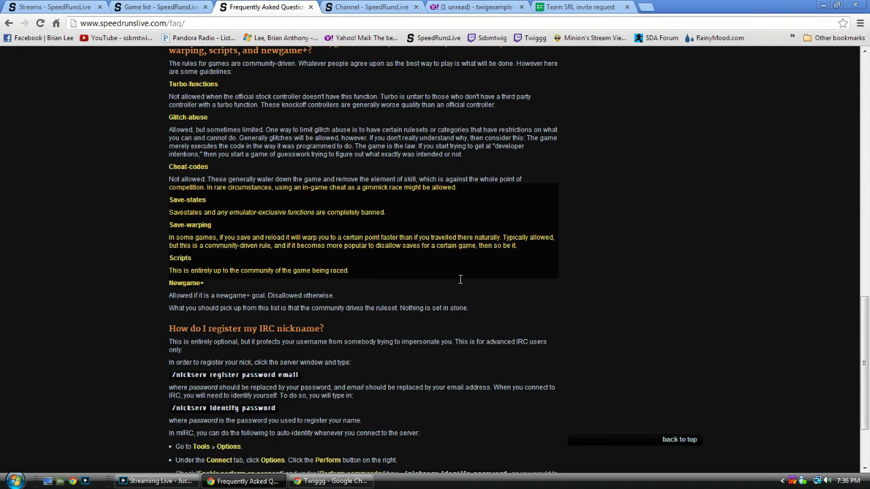
scroll(555, 289, "down", 1)
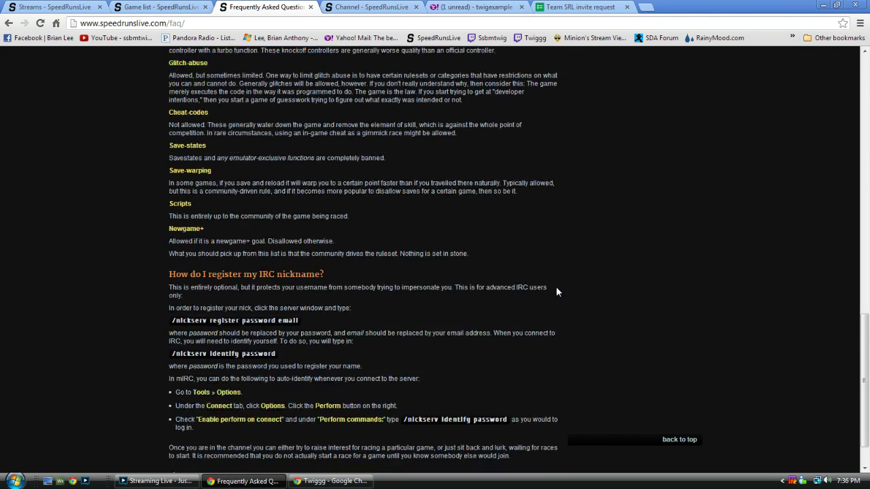
scroll(555, 292, "down", 1)
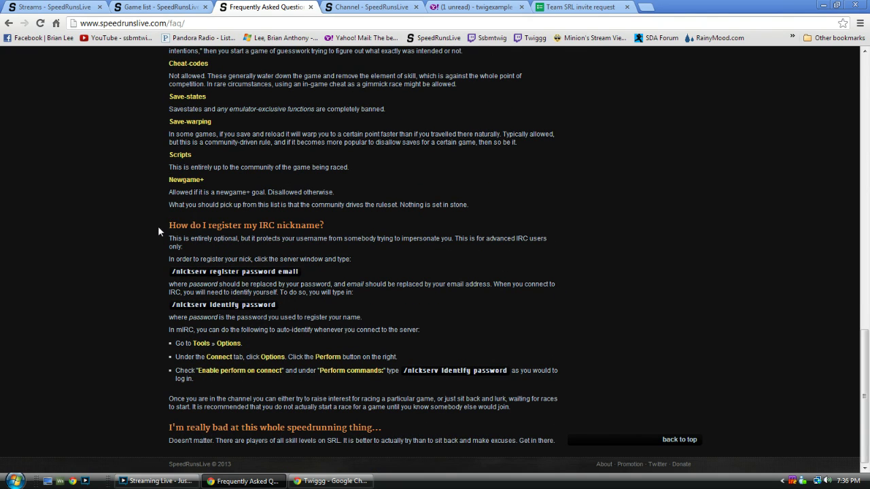
left_click_drag(157, 231, 597, 383)
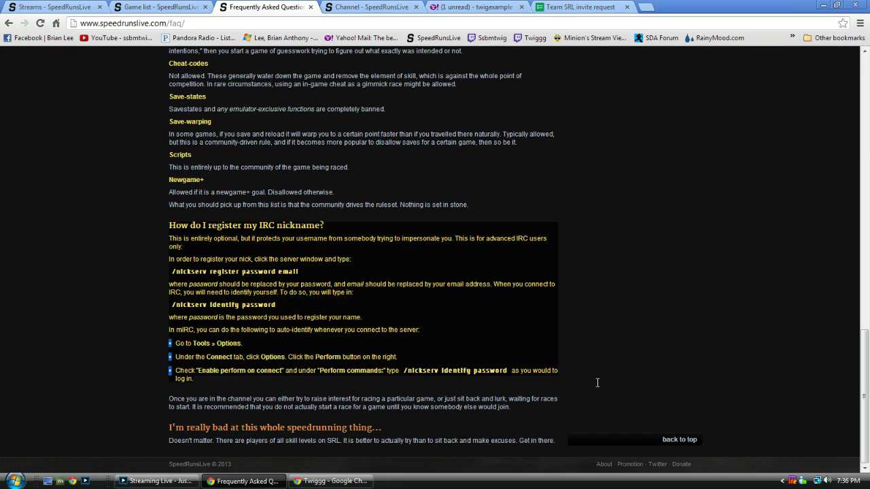
left_click(570, 295)
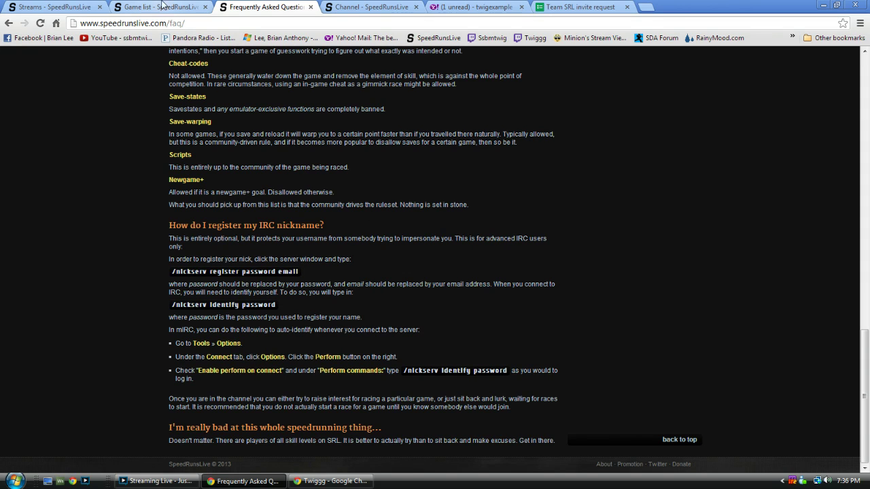
Return to the #speedrunslive channel chat, typing and erasing a slash in the chat box.
left_click(350, 9)
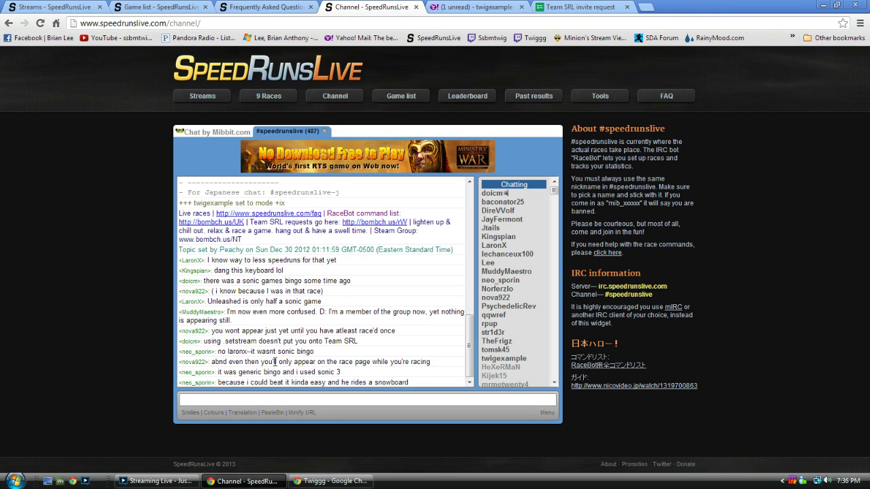
type("/")
key("BackSpace")
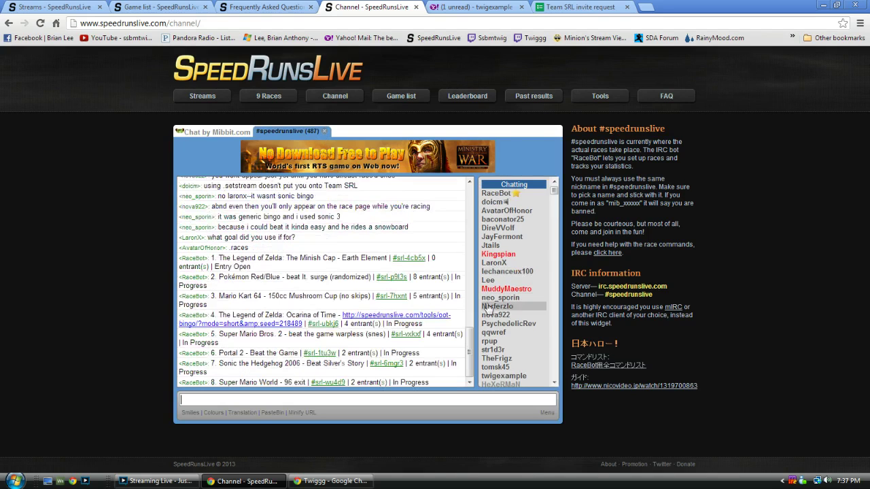
Open a private chat with twigexample and type /nickserv identify in it.
left_click(500, 375)
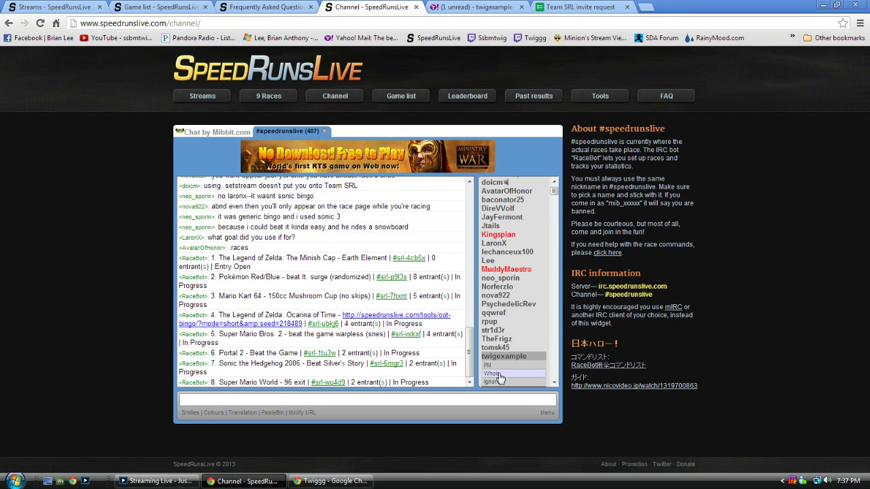
left_click(501, 366)
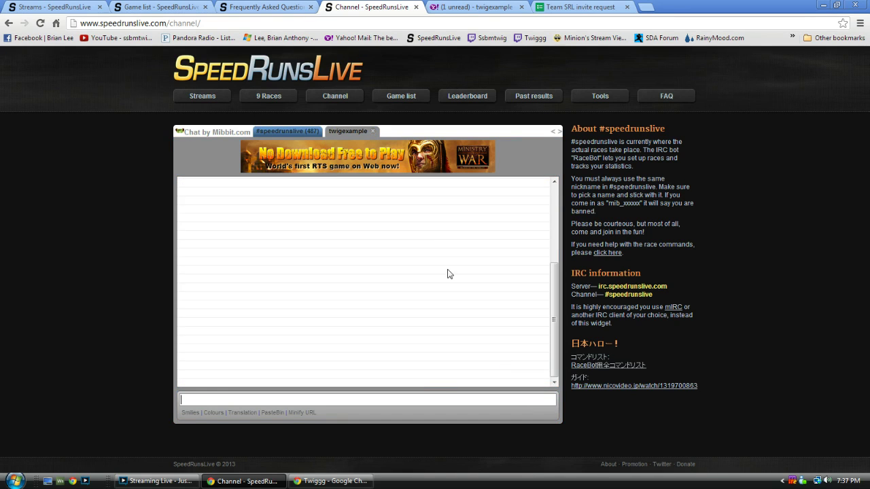
left_click(299, 131)
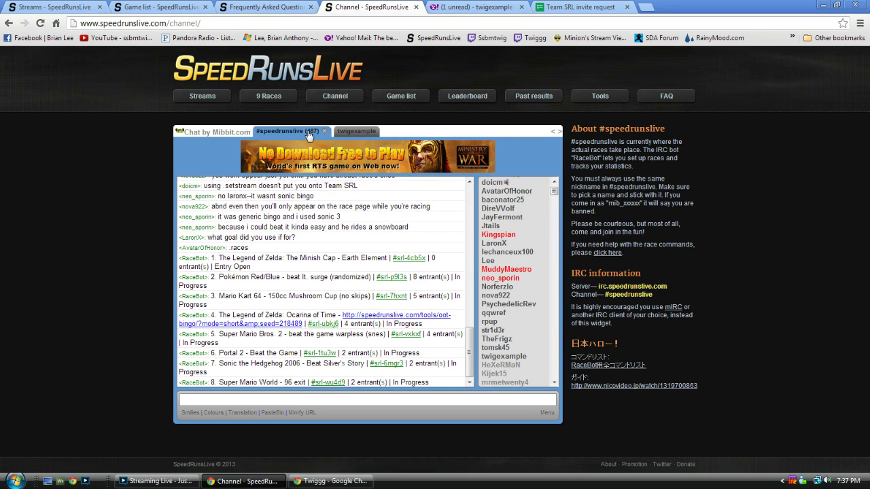
left_click(354, 130)
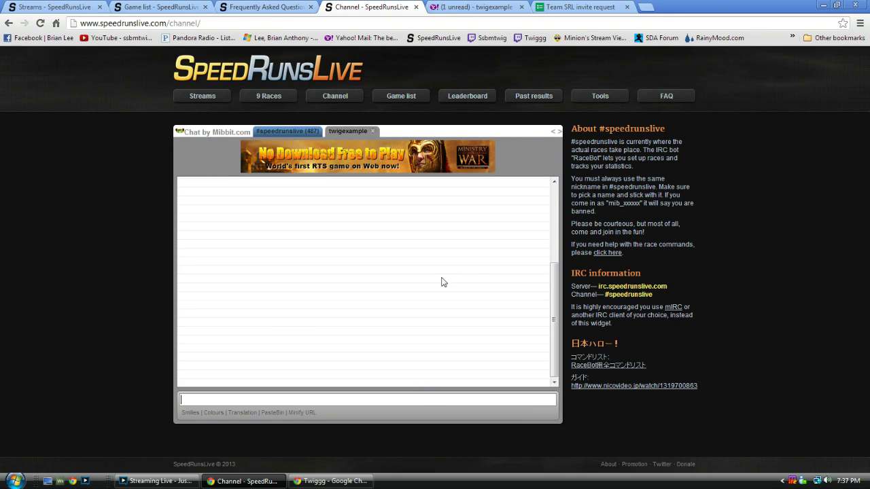
left_click(429, 399)
type("/nickserv identify")
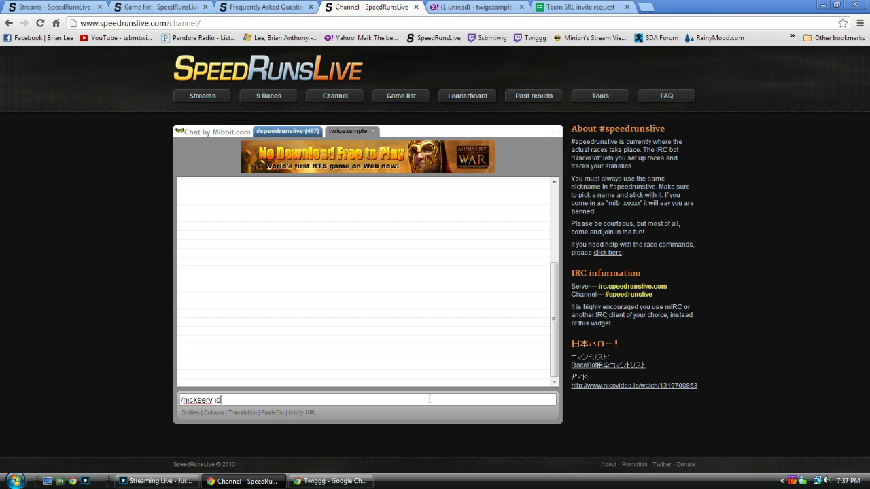
Recheck the FAQ, add the password to the command, and glance at the Yahoo Mail inbox.
left_click(265, 8)
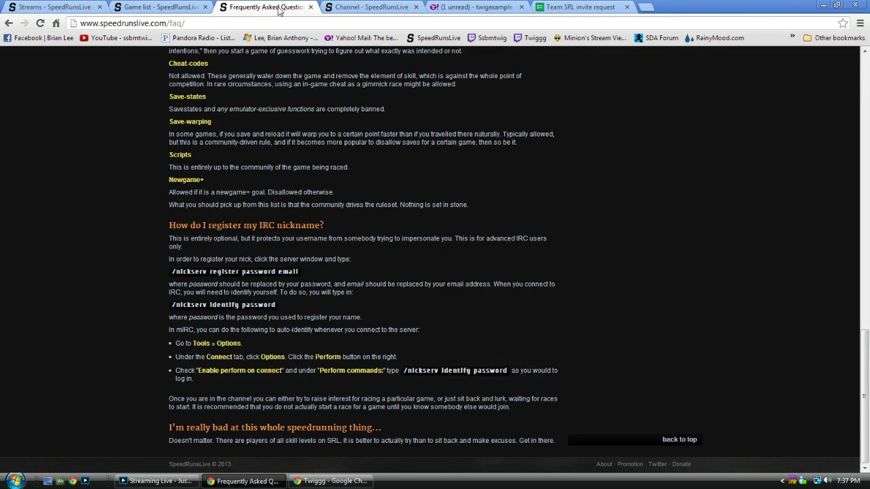
key("ctrl+Tab")
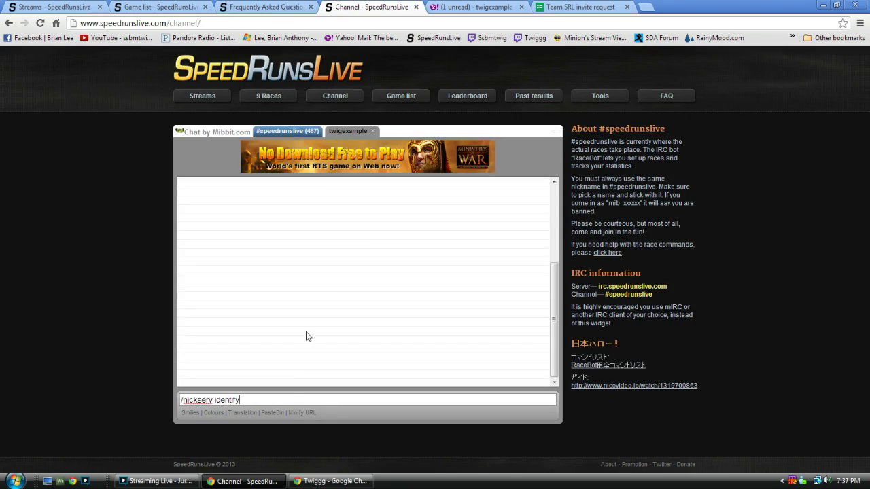
left_click(431, 7)
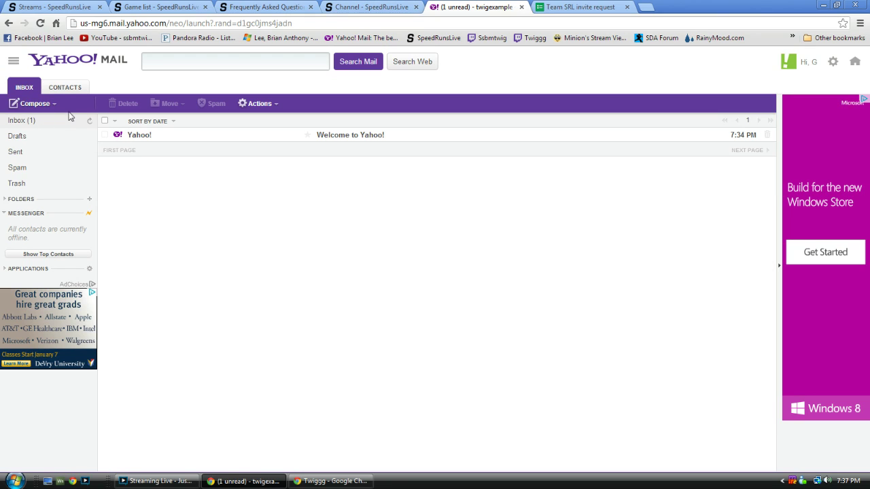
left_click(367, 6)
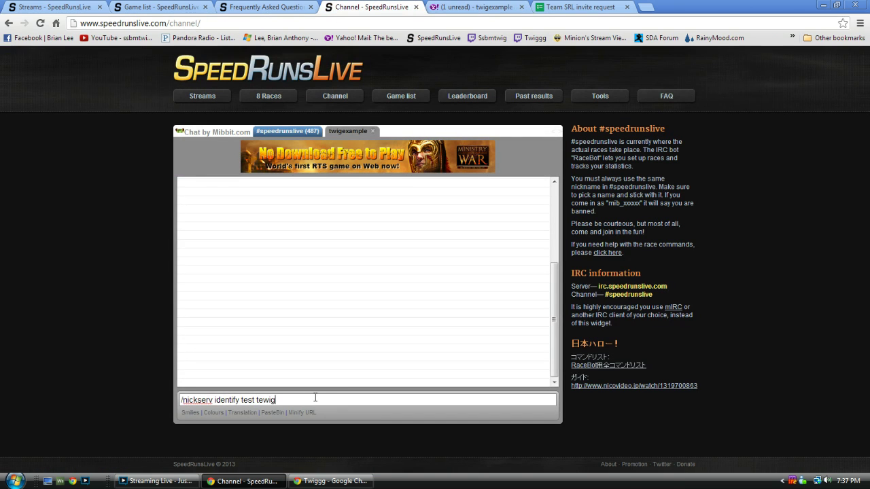
Finish the message with the account's e-mail address and send it.
key("Return")
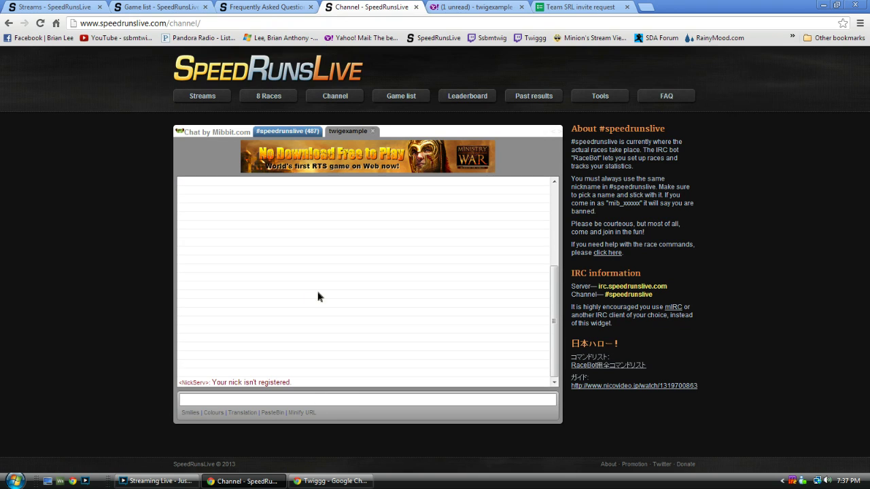
After checking the FAQ, send /nickserv register with a password and the e-mail address.
left_click(265, 7)
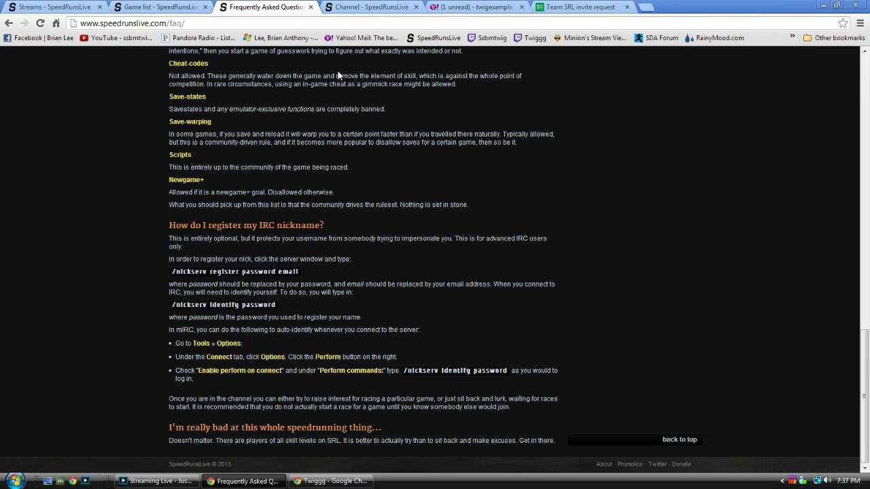
left_click(367, 7)
type("/ni")
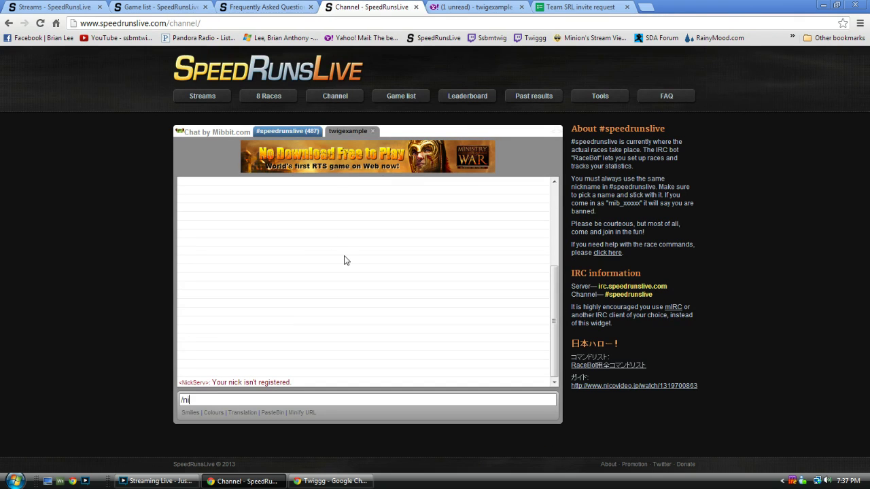
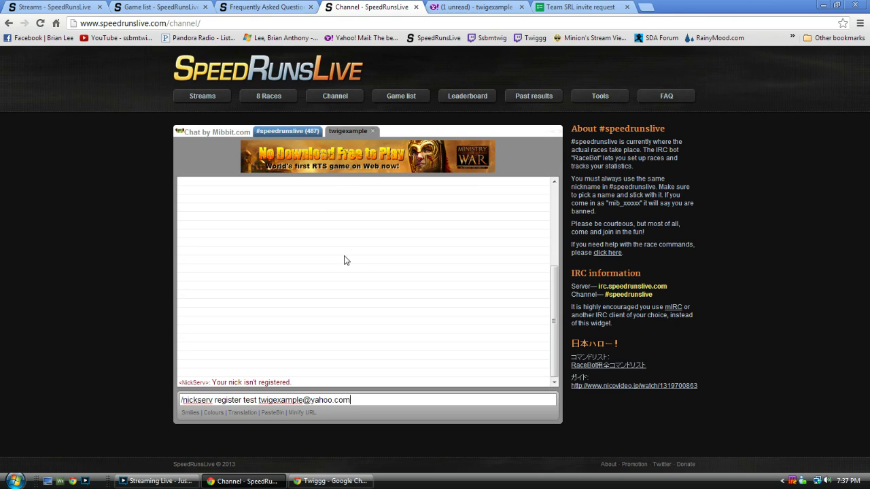
key("Return")
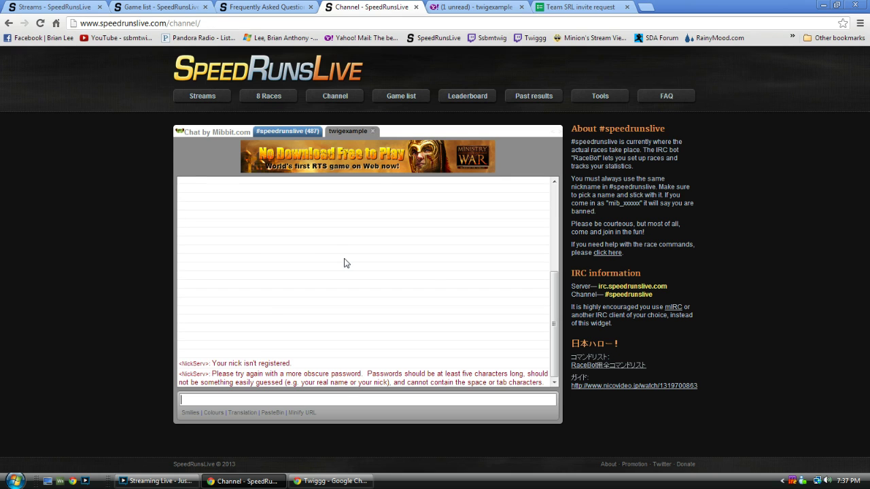
Resend the registration command with a longer password after the first was rejected.
key("Up")
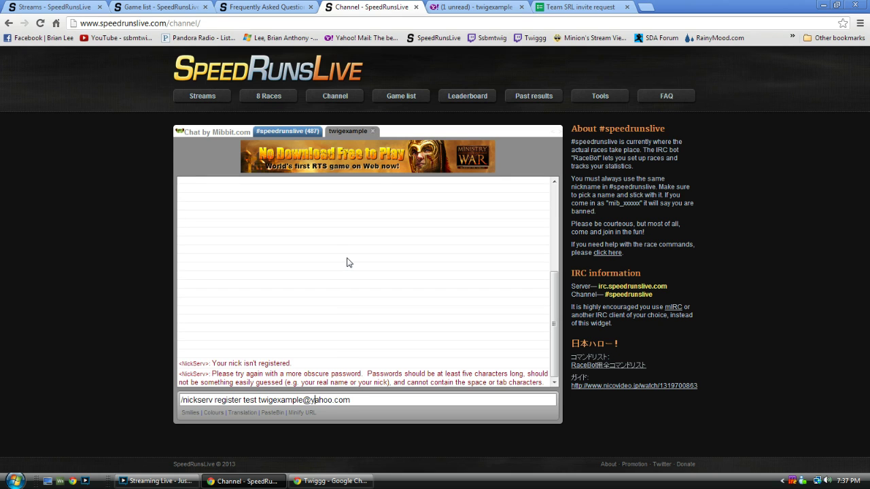
key("Left")
key("Left")
key("Left")
key("Left")
key("Left")
key("Left")
key("Left")
key("Left")
key("Left")
key("Left")
key("Left")
key("Left")
key("Left")
key("BackSpace")
key("BackSpace")
key("BackSpace")
key("BackSpace")
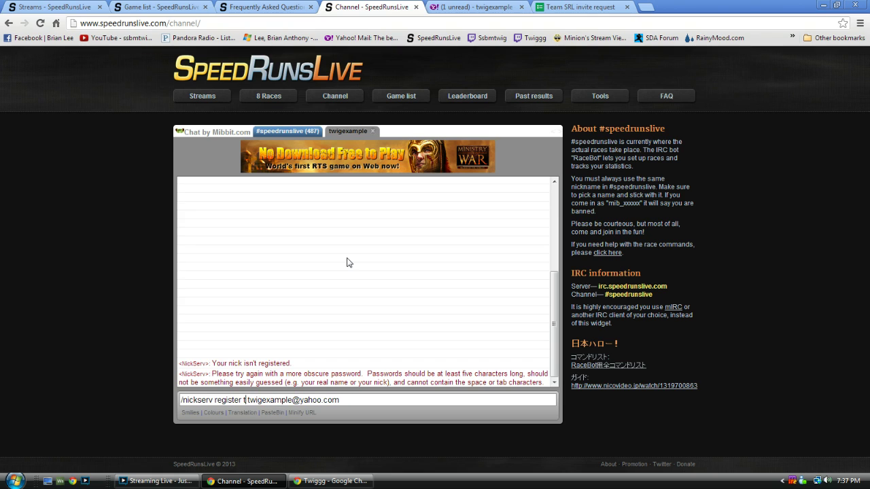
key("BackSpace")
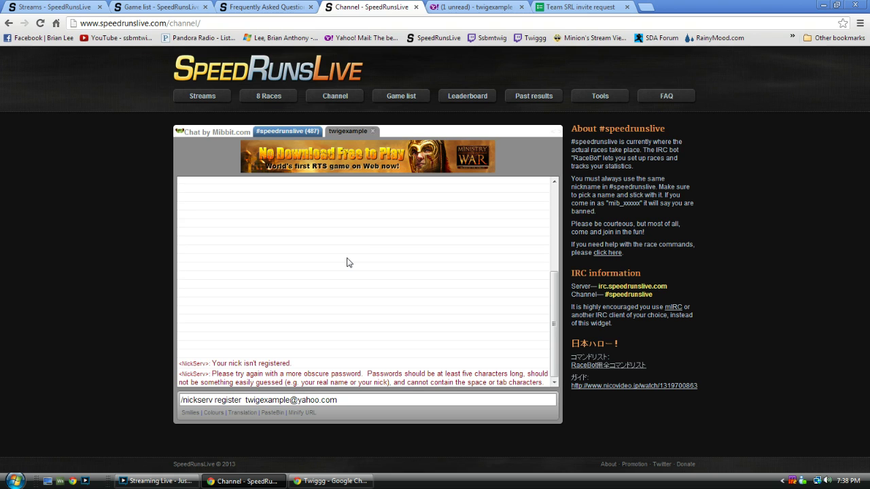
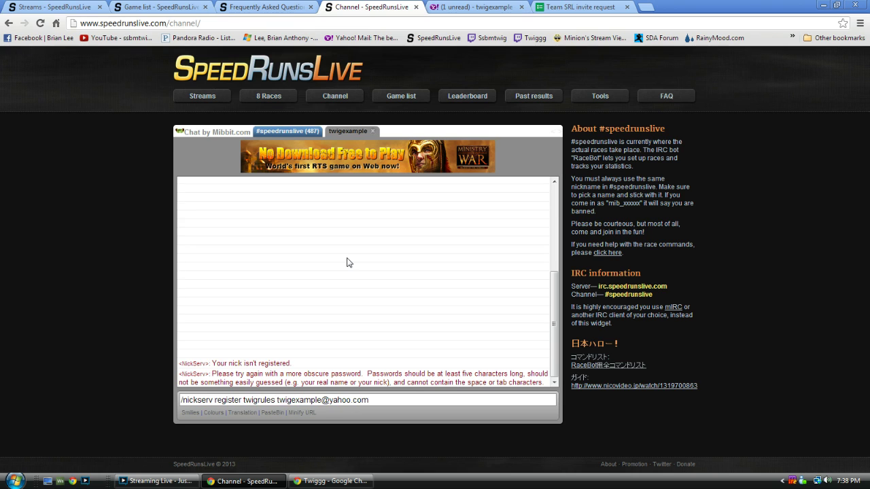
key("Return")
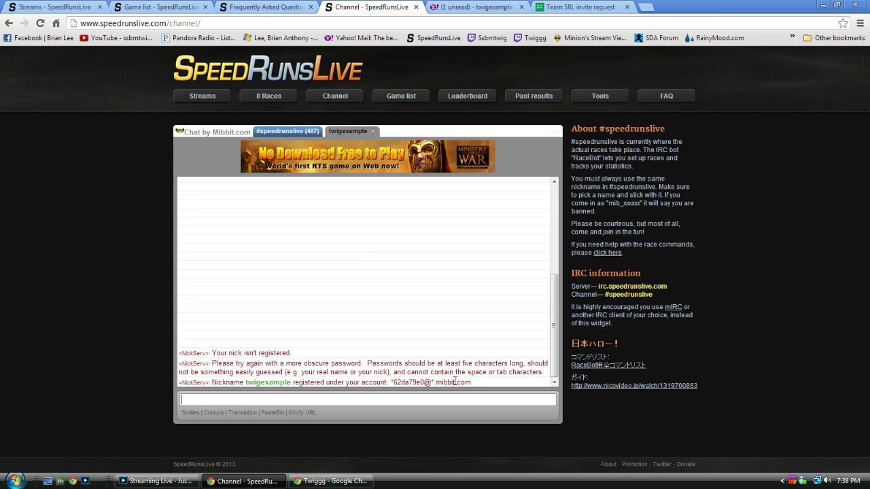
Check the e-mail inbox and the FAQ, then return to the channel page.
left_click(275, 130)
left_click(469, 7)
left_click(265, 7)
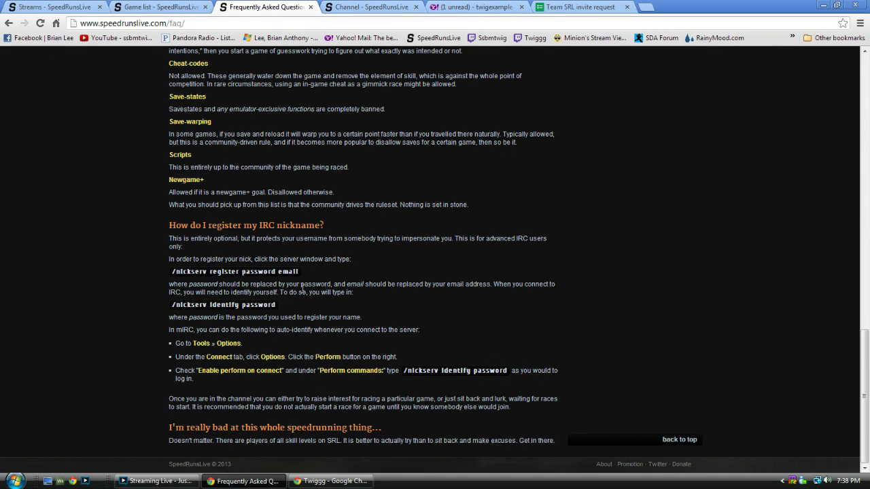
left_click(399, 5)
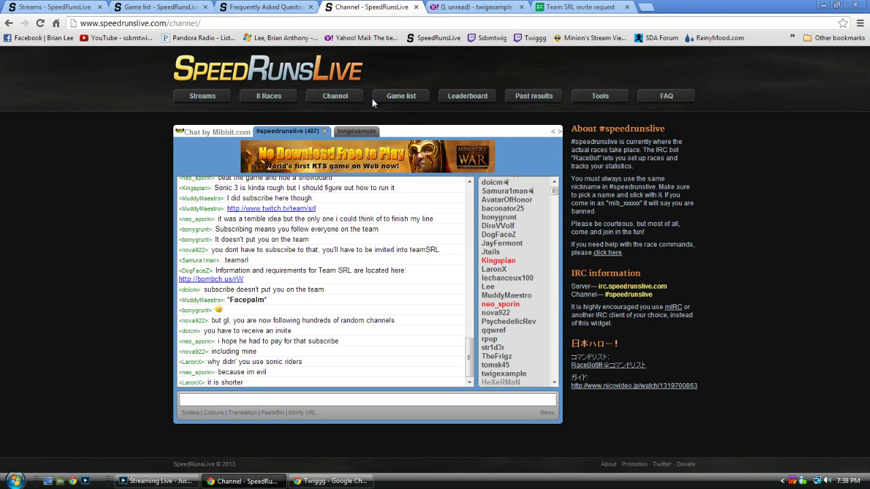
Reload the channel page and reconnect to #speedrunslive as twigexample.
left_click(335, 96)
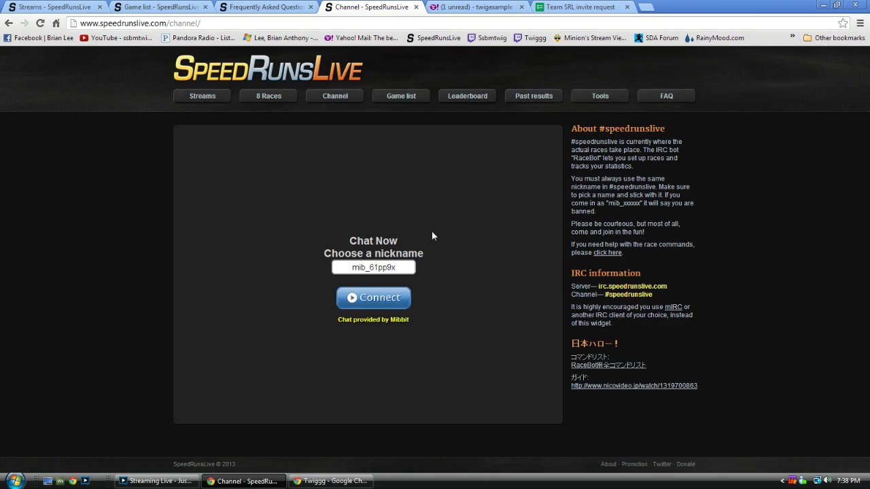
left_click(414, 268)
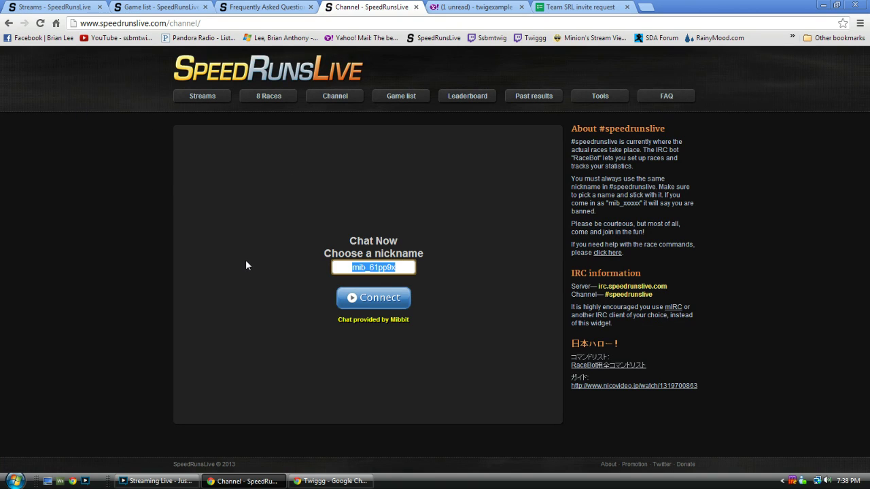
type("twigexample")
left_click(394, 297)
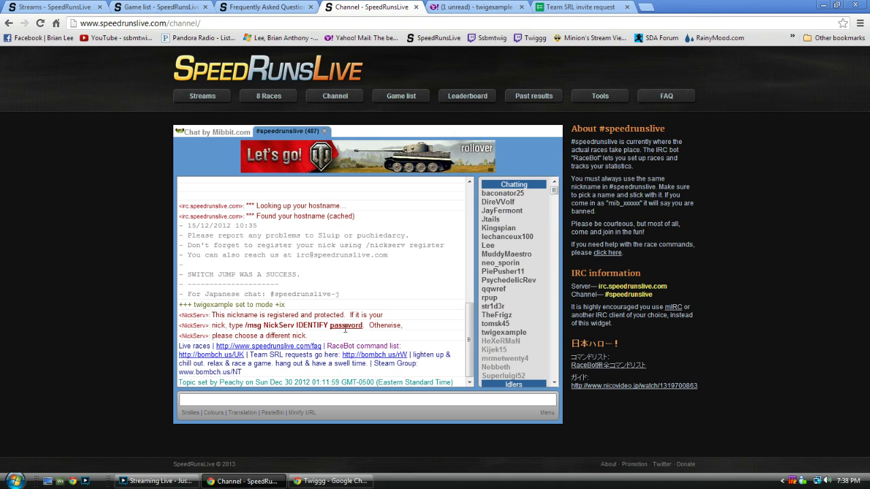
Identify twigexample to NickServ with its password, then return to the #speedrunslive channel.
double_click(312, 325)
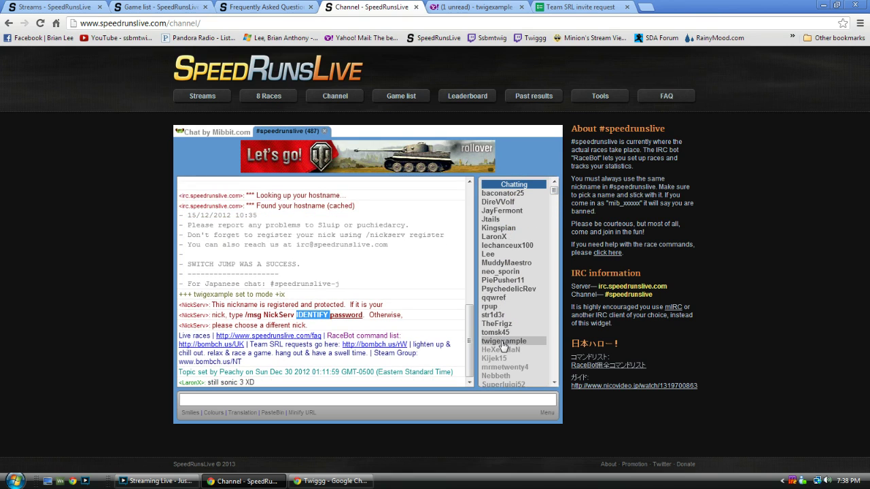
double_click(503, 342)
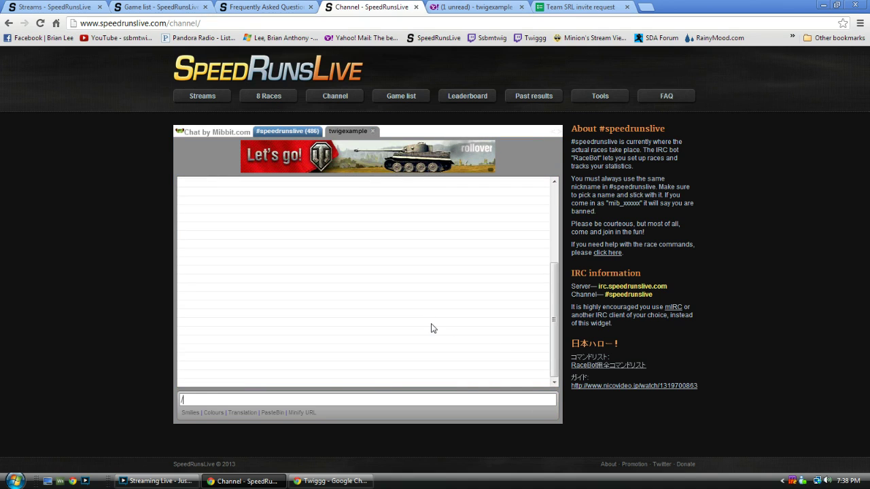
type("/nickserv iden")
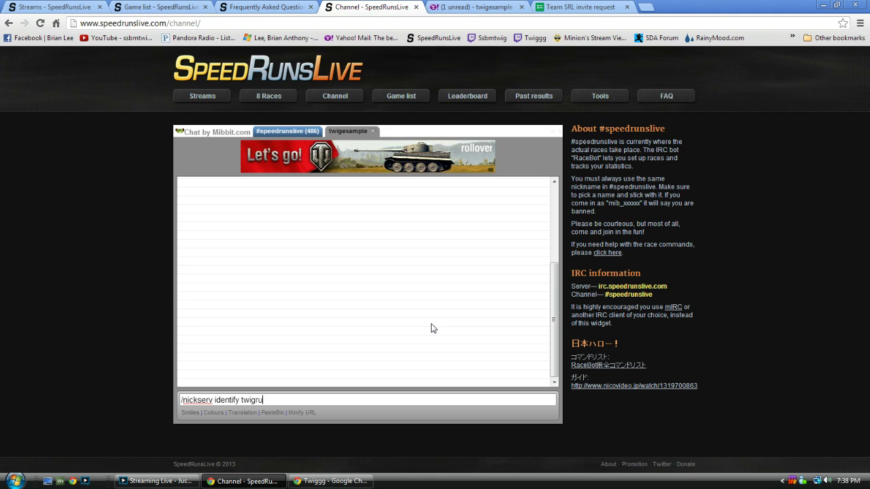
key("Return")
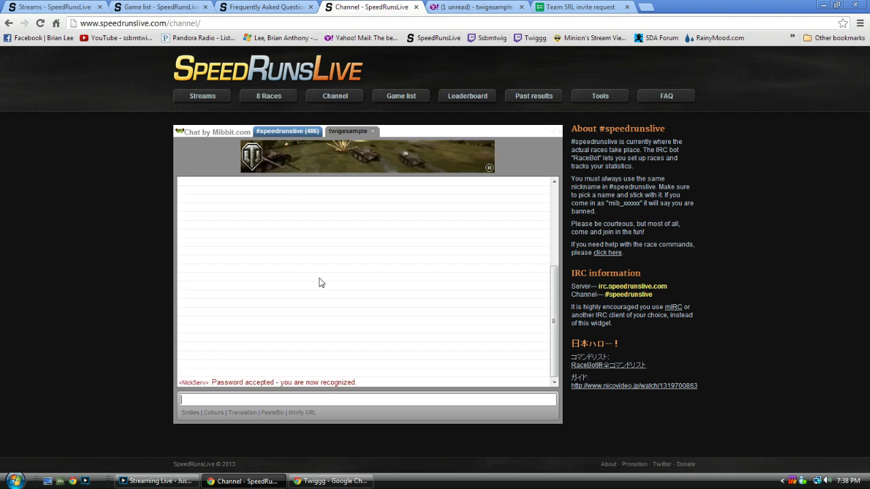
left_click(277, 131)
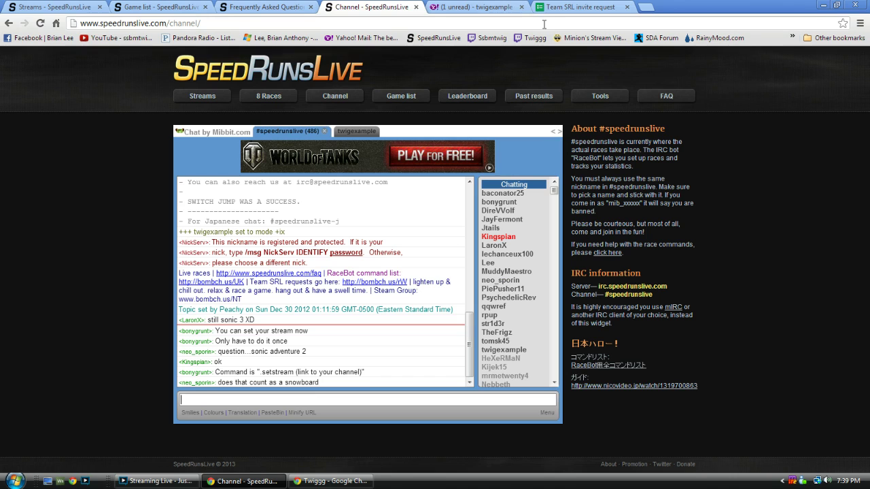
scroll(537, 353, "down", 20)
scroll(540, 353, "down", 6)
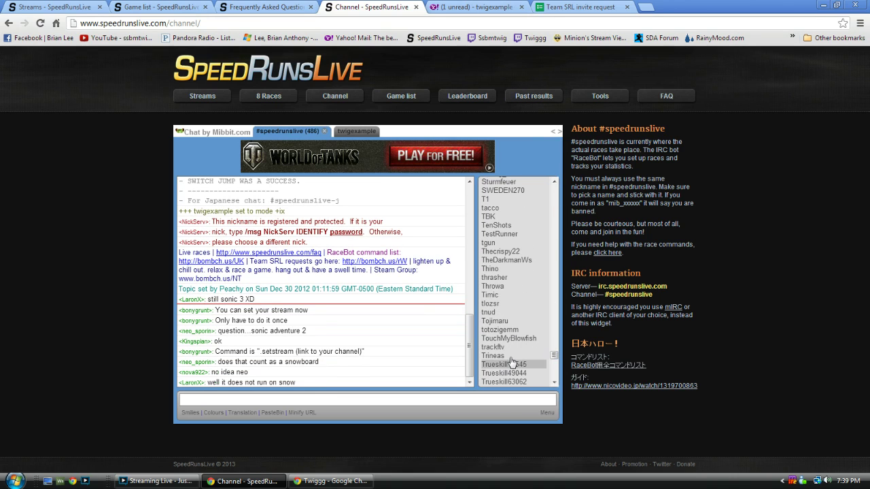
scroll(513, 353, "down", 2)
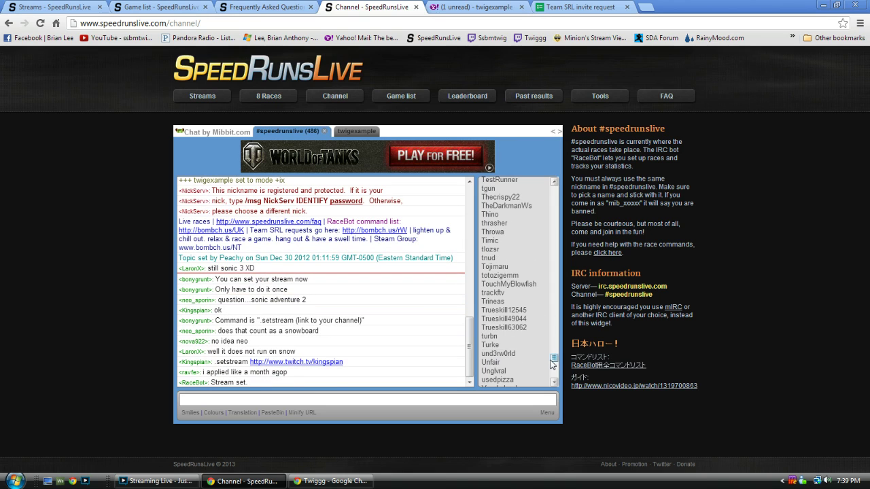
left_click_drag(552, 359, 553, 190)
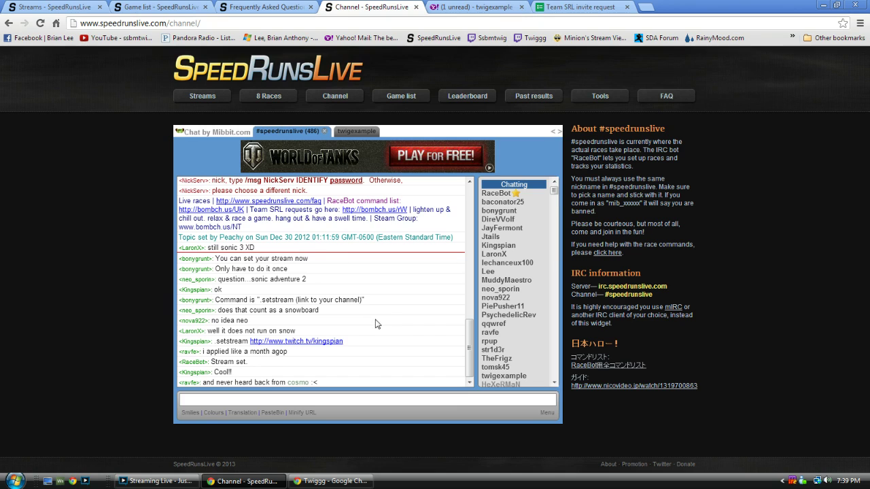
left_click(347, 131)
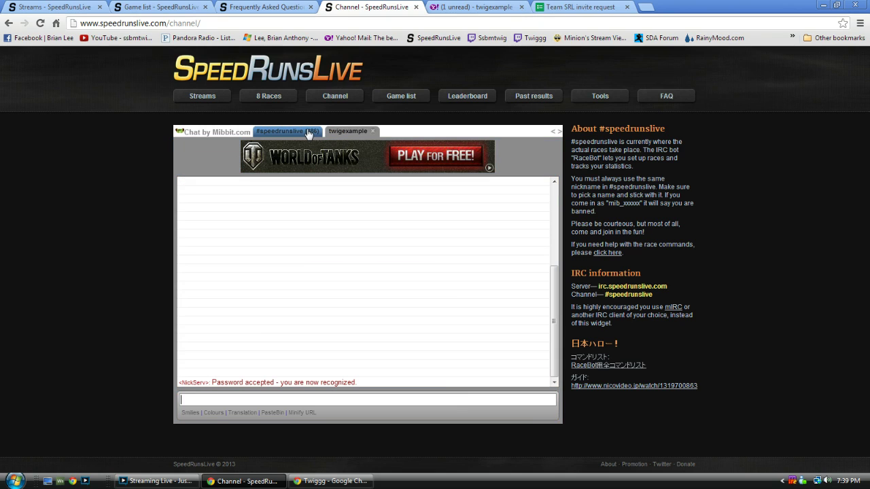
left_click(296, 131)
left_click(343, 131)
type("/nickserv ident")
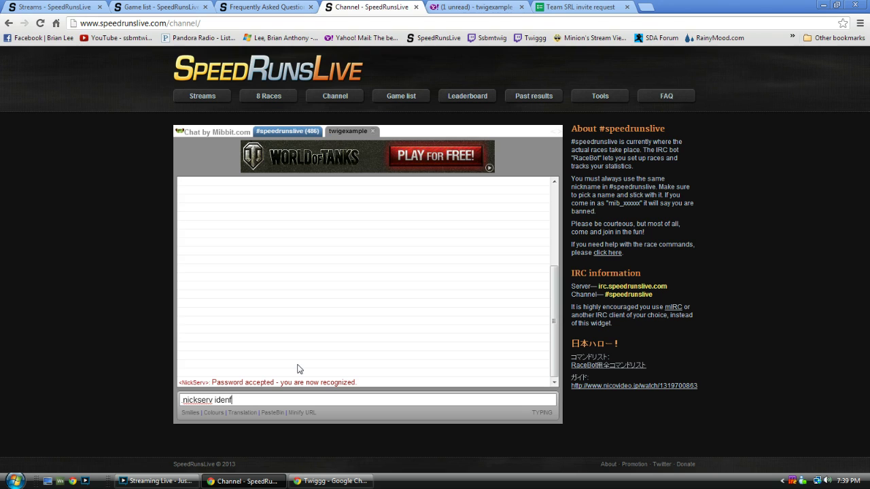
type("i")
key("BackSpace")
key("BackSpace")
key("BackSpace")
key("BackSpace")
key("BackSpace")
key("BackSpace")
key("BackSpace")
key("BackSpace")
key("BackSpace")
key("BackSpace")
key("BackSpace")
key("BackSpace")
key("BackSpace")
key("BackSpace")
key("BackSpace")
key("BackSpace")
key("BackSpace")
key("BackSpace")
key("BackSpace")
key("BackSpace")
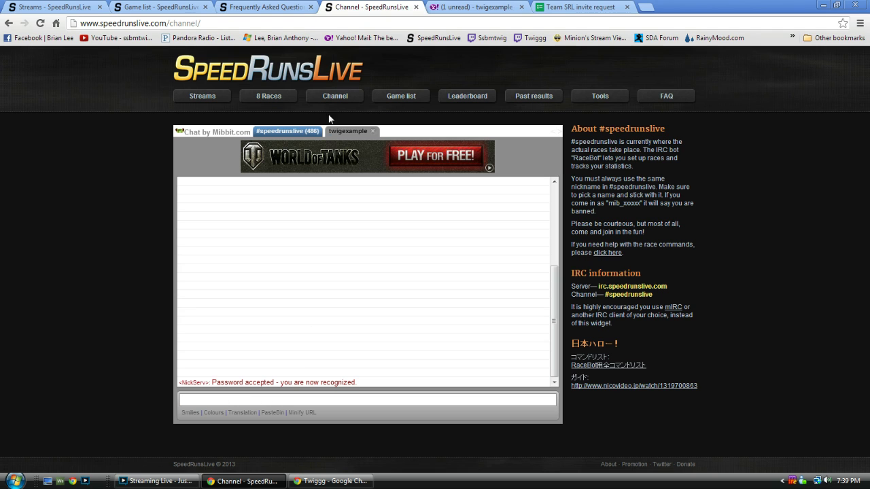